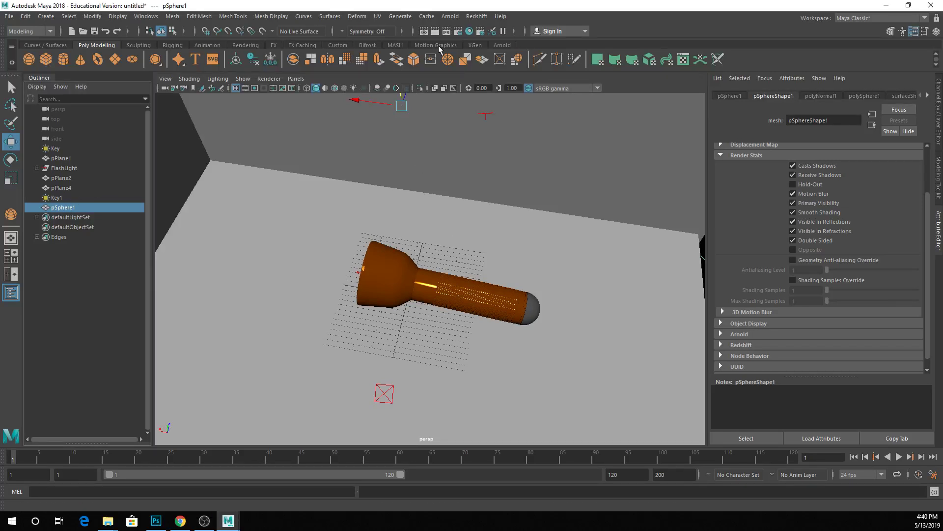
left_click(455, 17)
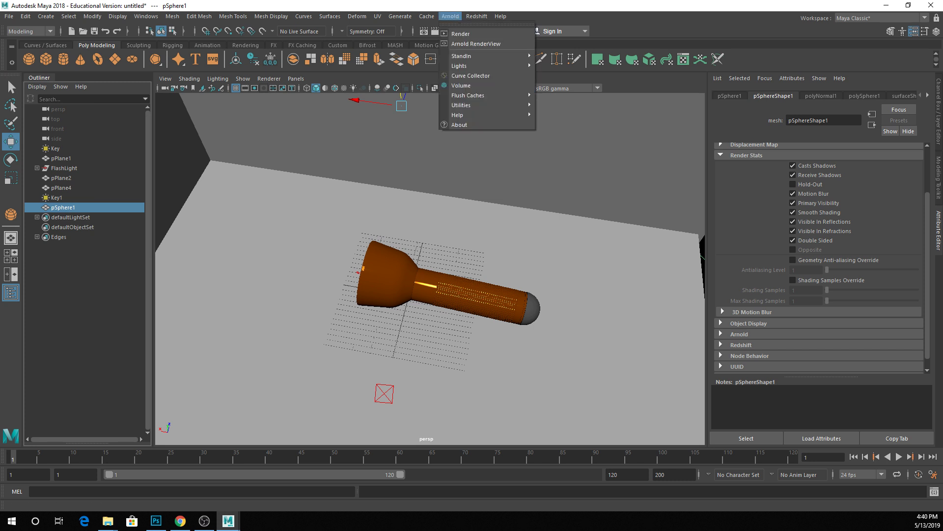
left_click(180, 521)
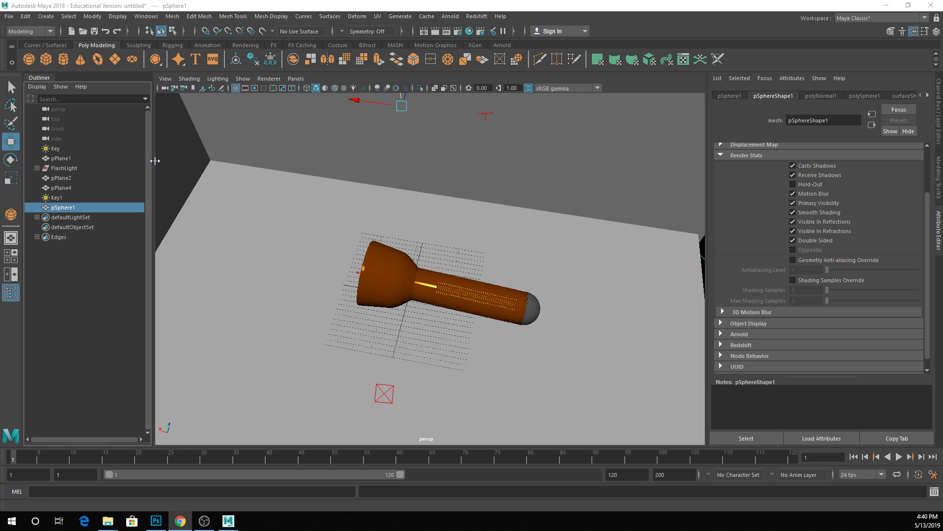
left_click(450, 17)
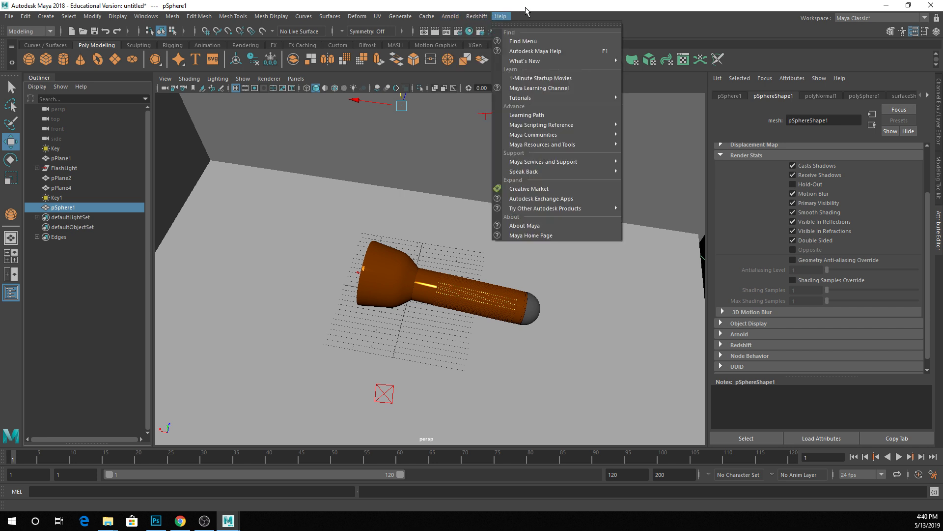
Step: Activate the built-in specular AOV for the Arnold Renderer in the render settings
left_click(458, 31)
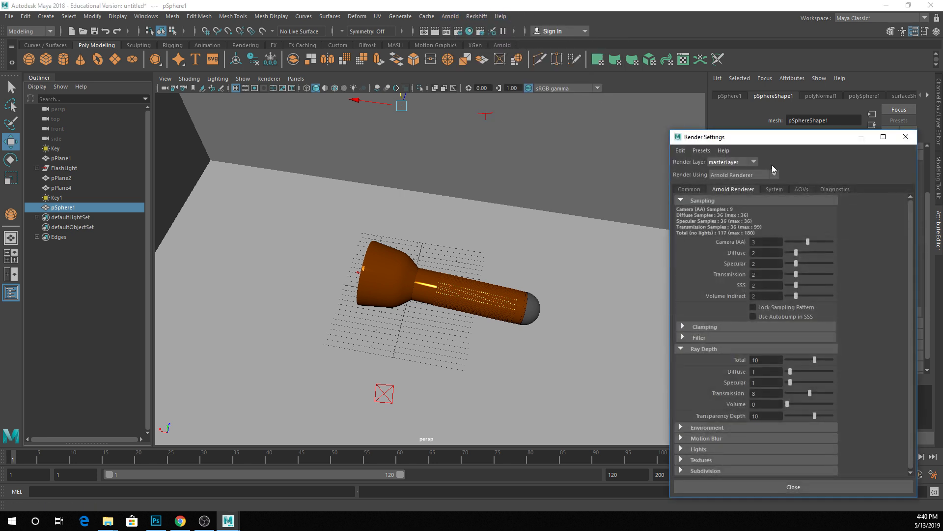
left_click(799, 190)
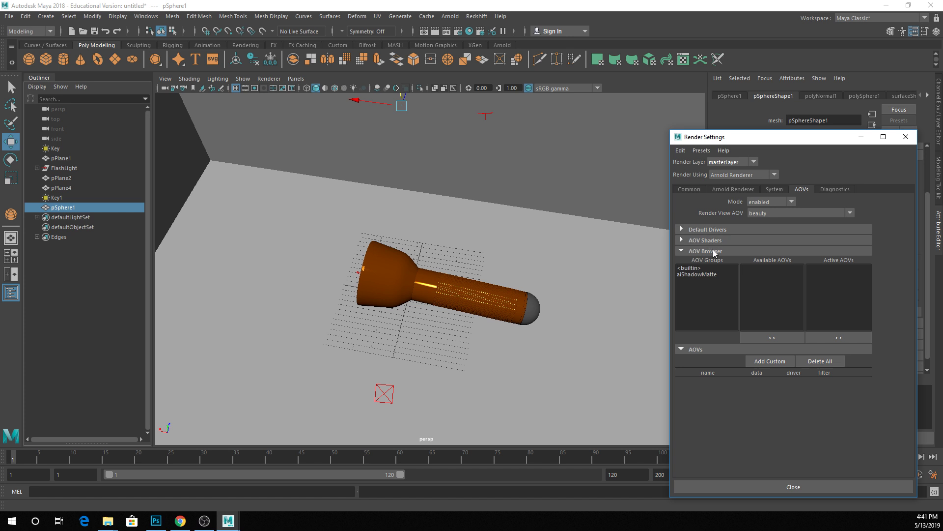
left_click(691, 269)
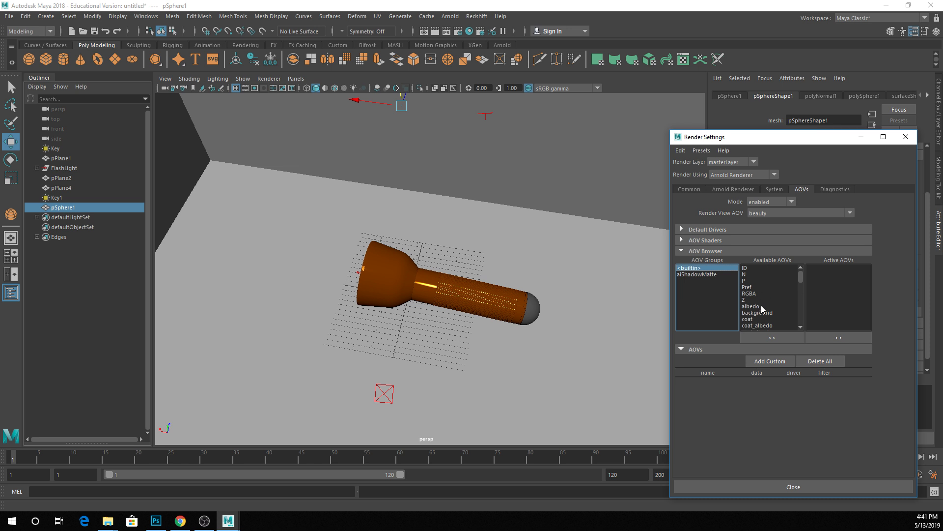
scroll(761, 298, "down", 5)
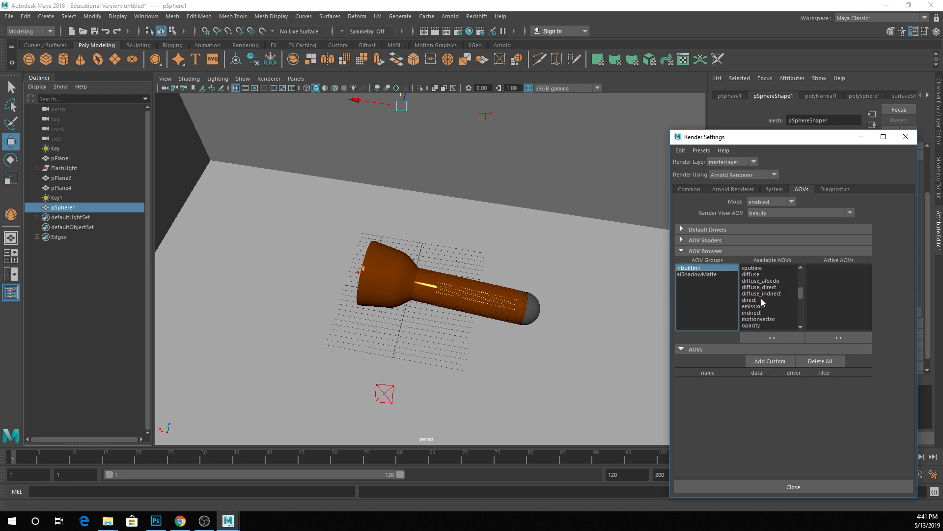
left_click_drag(769, 138, 561, 49)
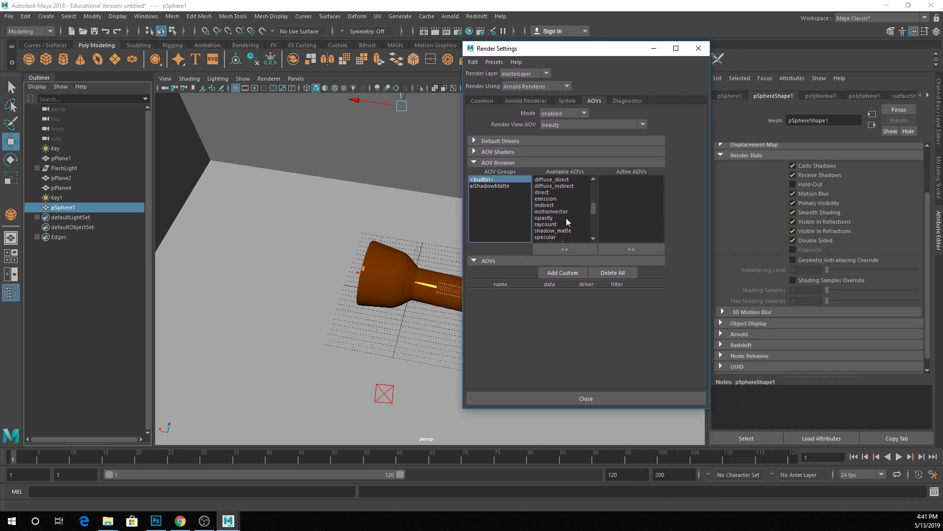
scroll(564, 234, "down", 1)
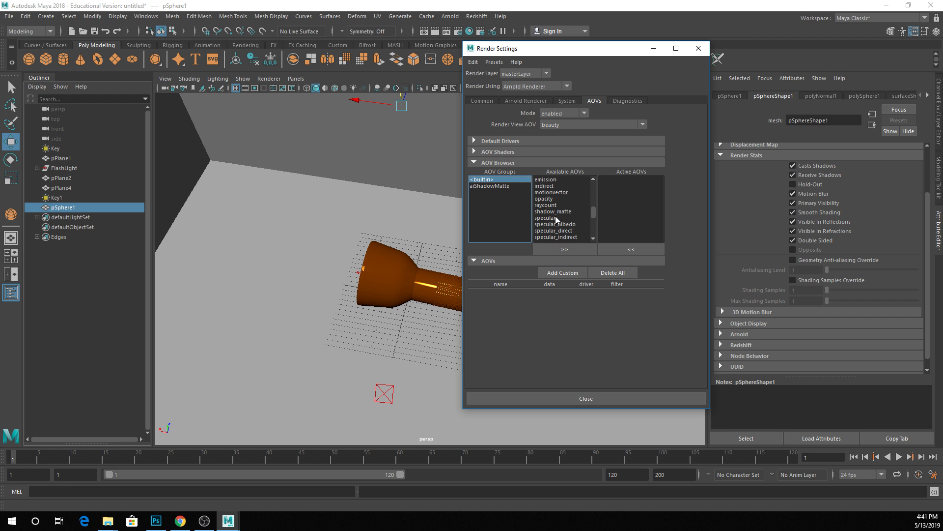
left_click(555, 217)
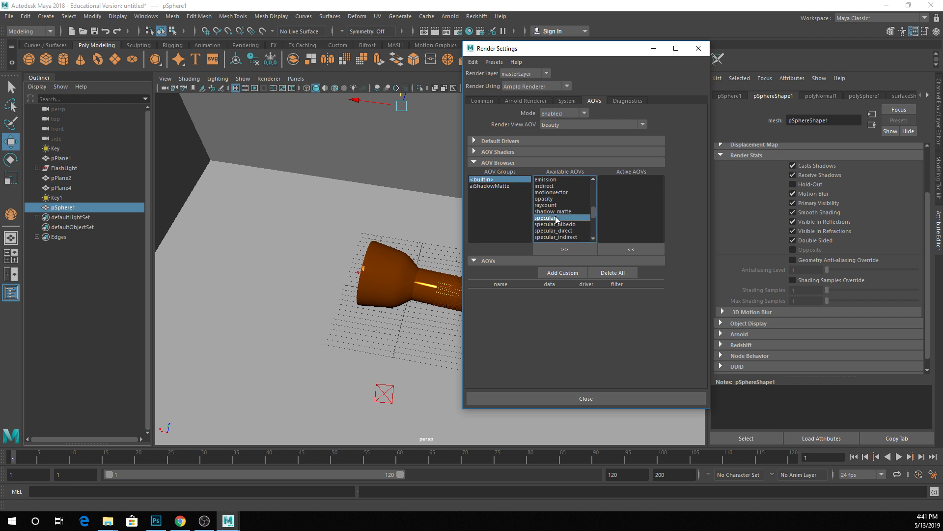
left_click(565, 250)
Step: Add the built-in Z depth AOV to the active AOVs
scroll(560, 216, "up", 5)
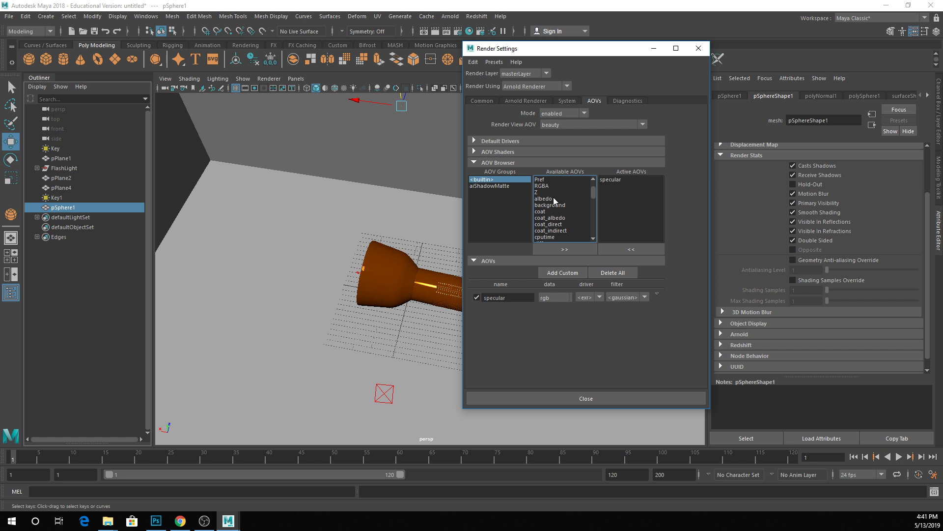
left_click(541, 192)
left_click(565, 250)
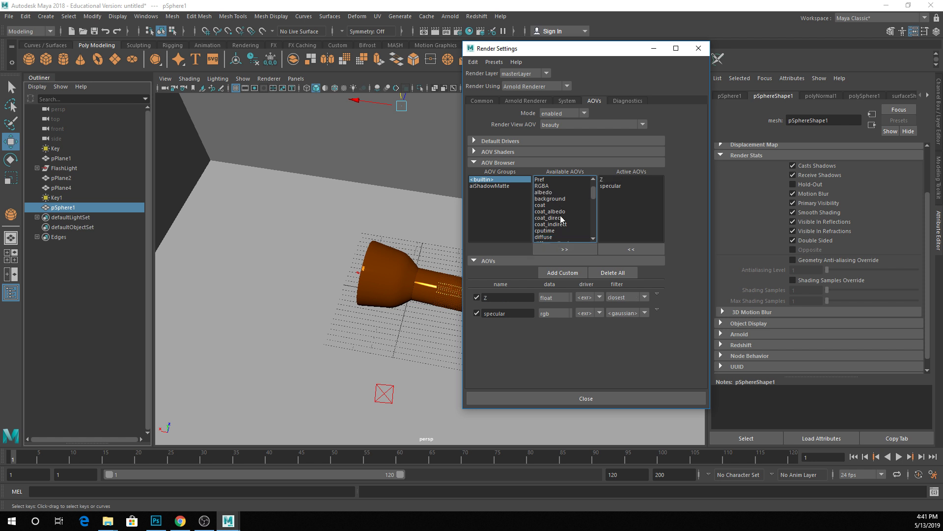
Step: Add the built-in shadow_matte AOV to the active AOVs
scroll(562, 219, "down", 10)
scroll(562, 219, "down", 3)
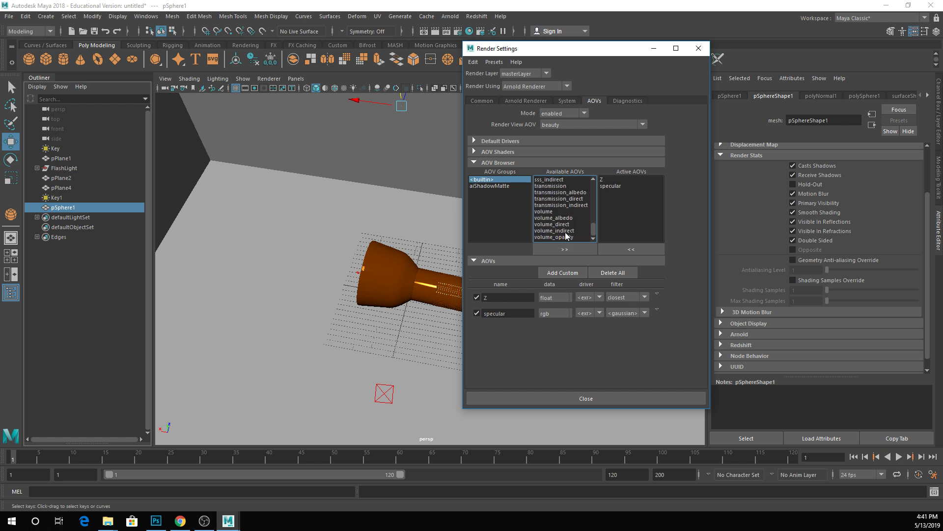
scroll(566, 236, "up", 4)
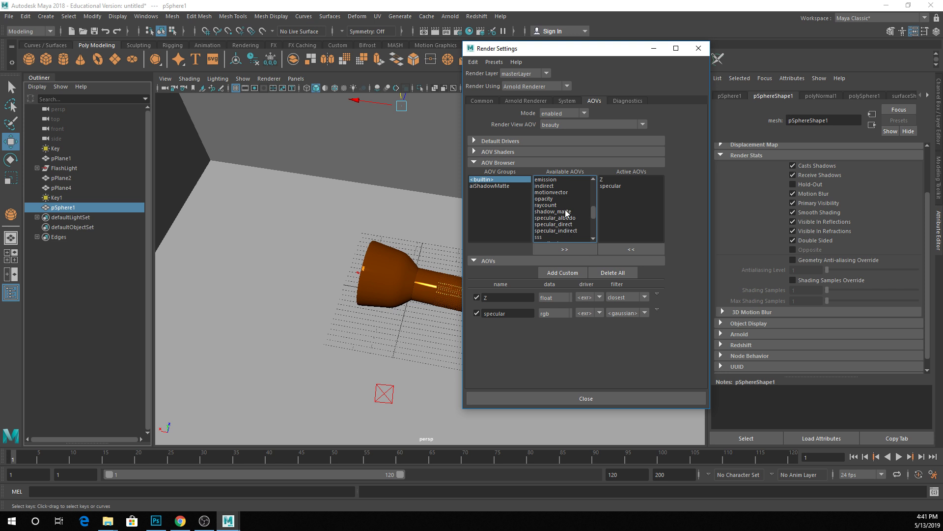
left_click(565, 212)
left_click(564, 249)
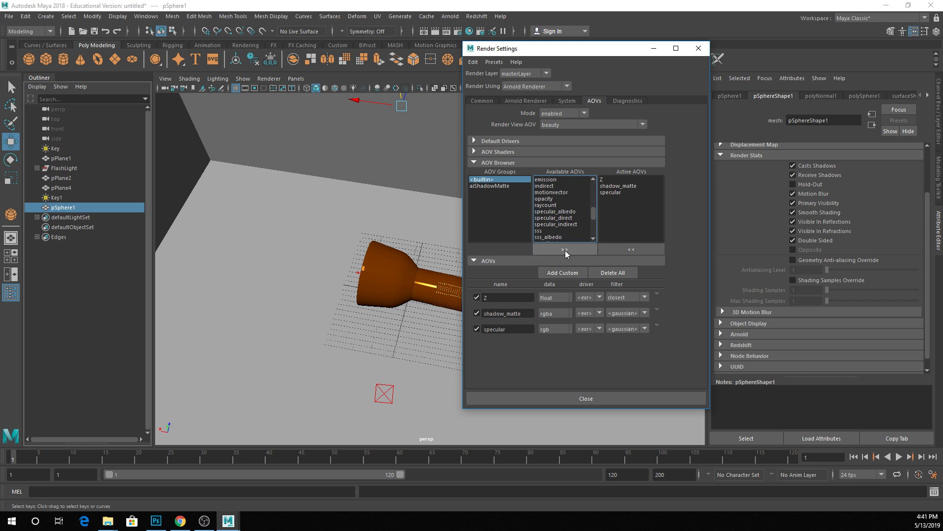
left_click(552, 199)
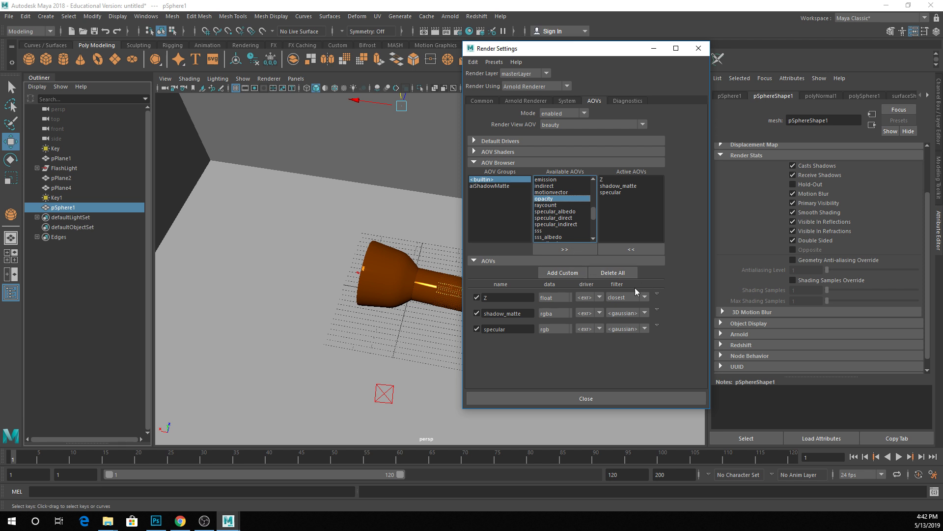
Step: Put the render settings away, render the scene in the Arnold RenderView and display its Z AOV
left_click(653, 51)
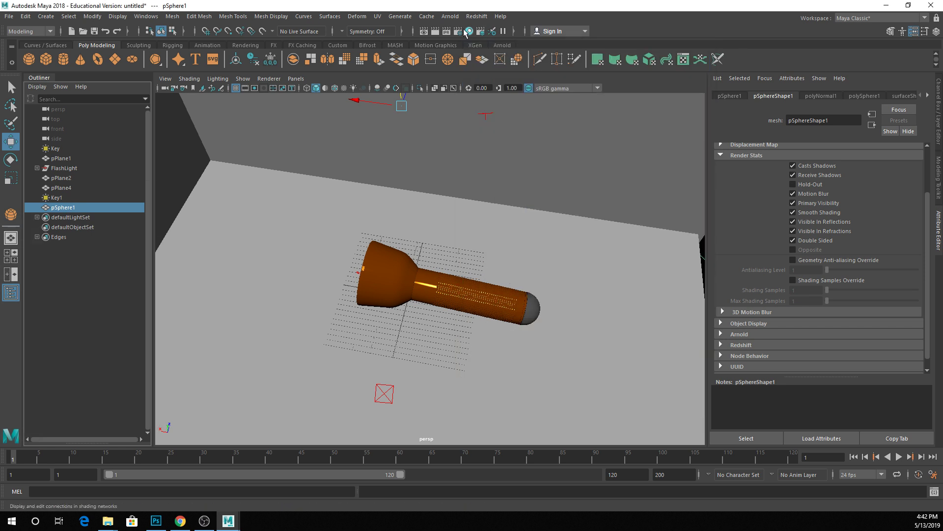
left_click(450, 16)
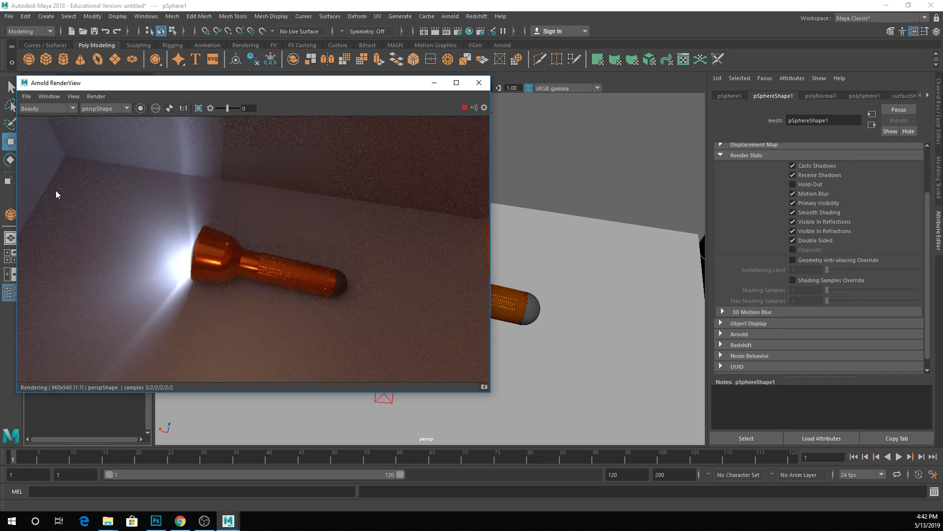
left_click(51, 112)
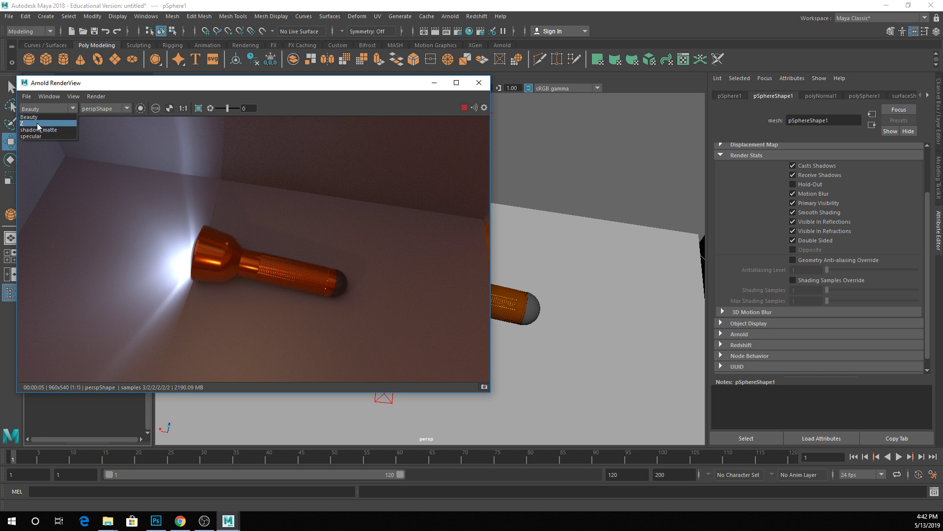
left_click(37, 123)
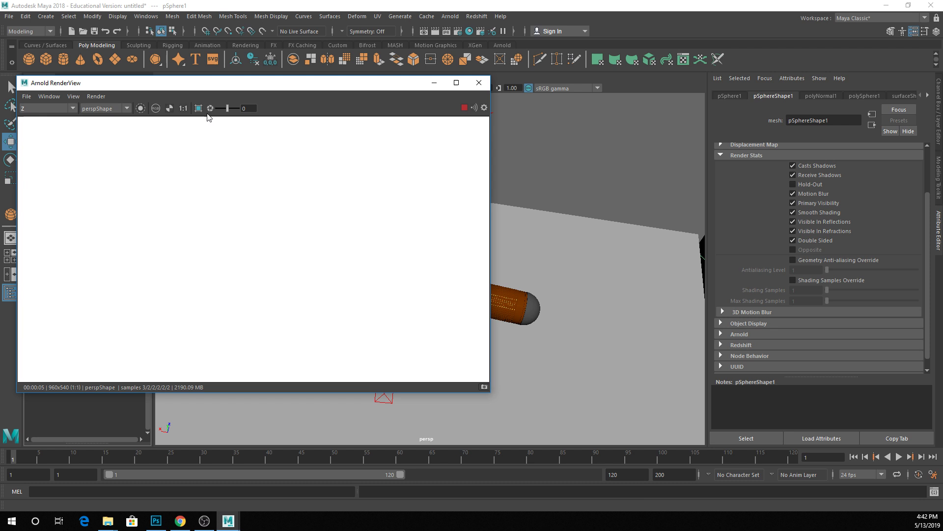
Step: Inspect the shadow_matte AOV of the flashlight render, followed by its specular AOV
left_click(70, 108)
left_click(49, 130)
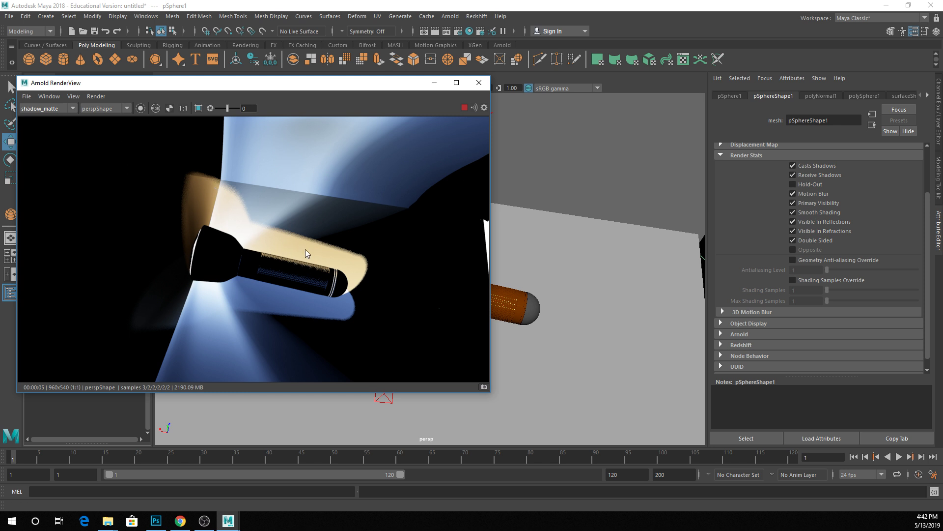
left_click(72, 108)
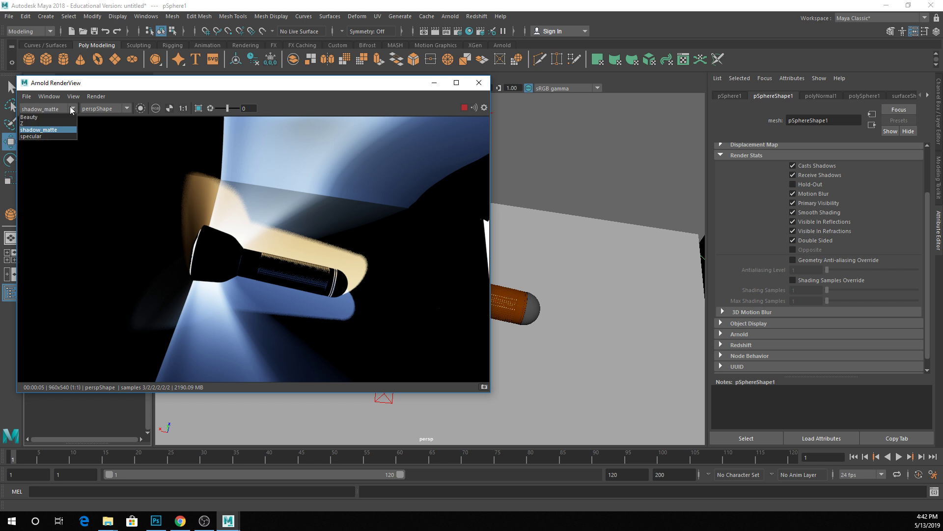
left_click(64, 136)
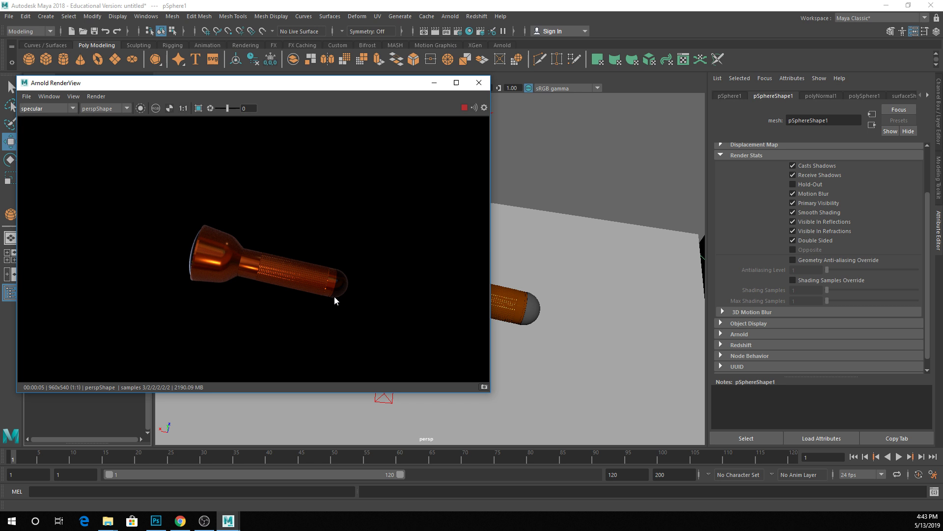
Step: Stop the running render and look through the list of available built-in AOVs in the render settings, then close them
left_click(455, 32)
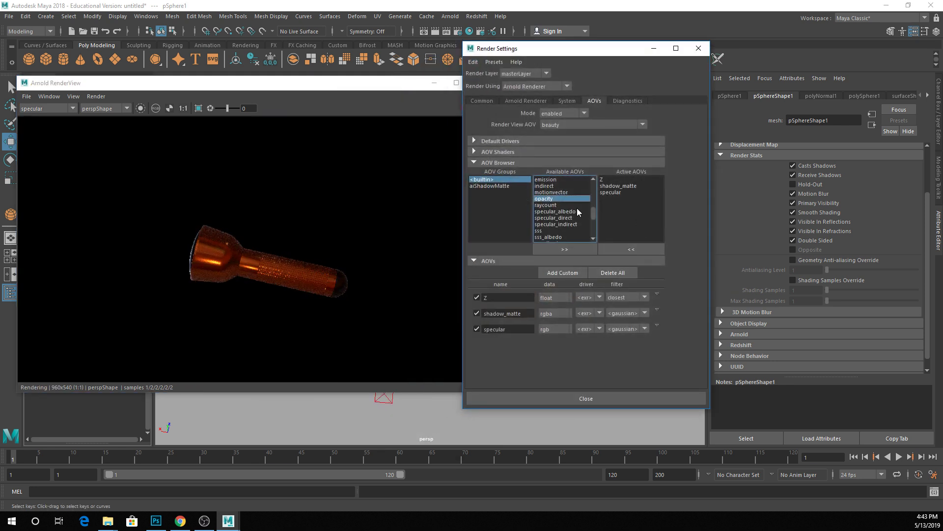
scroll(577, 212, "up", 6)
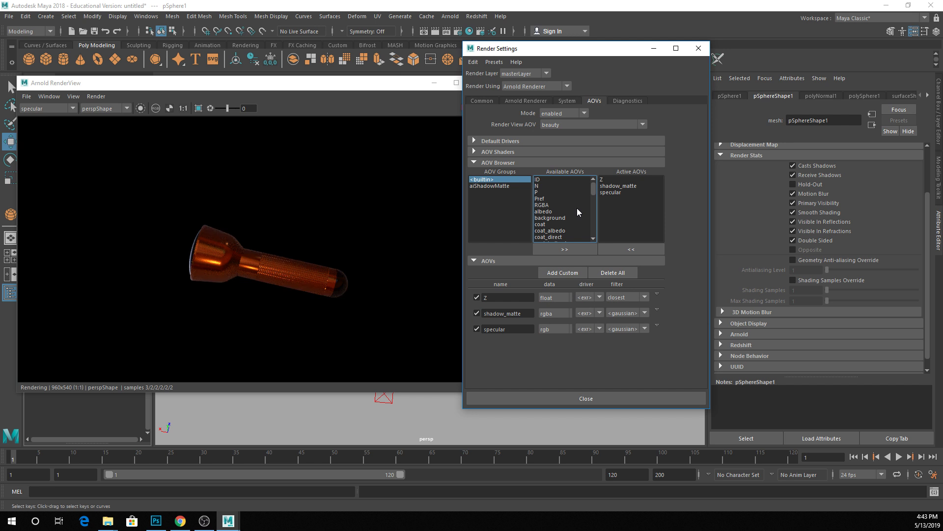
left_click(456, 93)
left_click(464, 108)
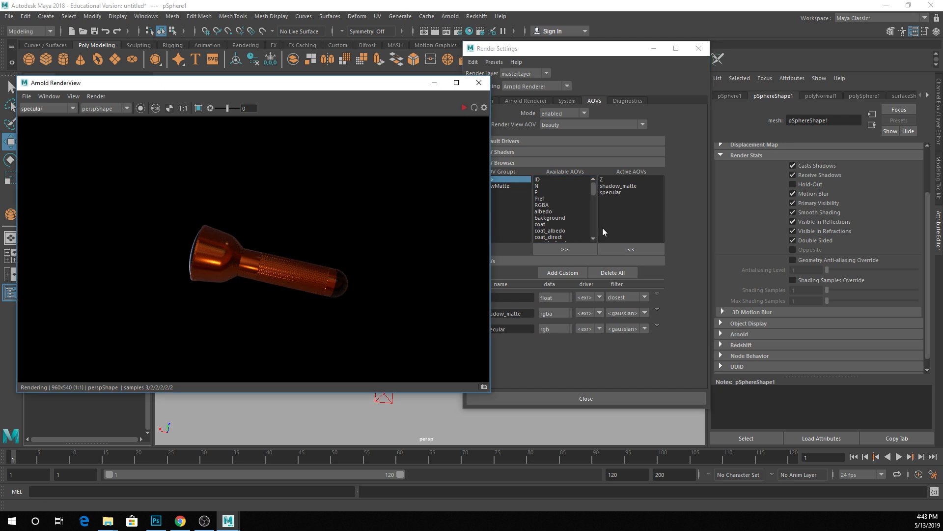
scroll(585, 221, "down", 3)
scroll(585, 221, "down", 3)
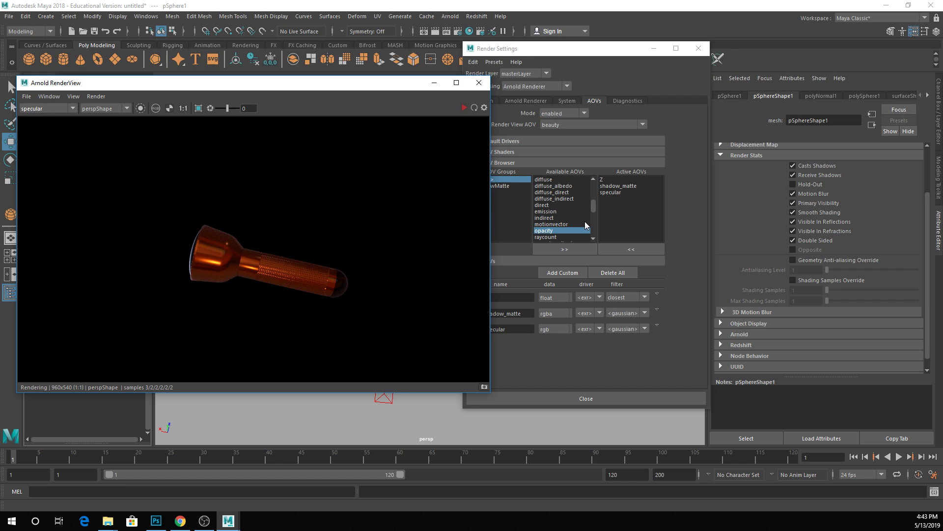
scroll(584, 221, "down", 4)
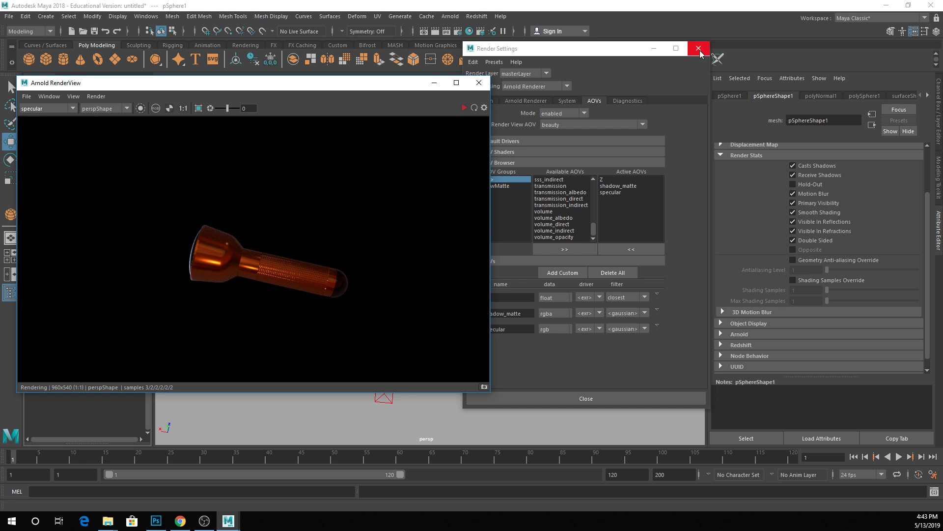
left_click(698, 48)
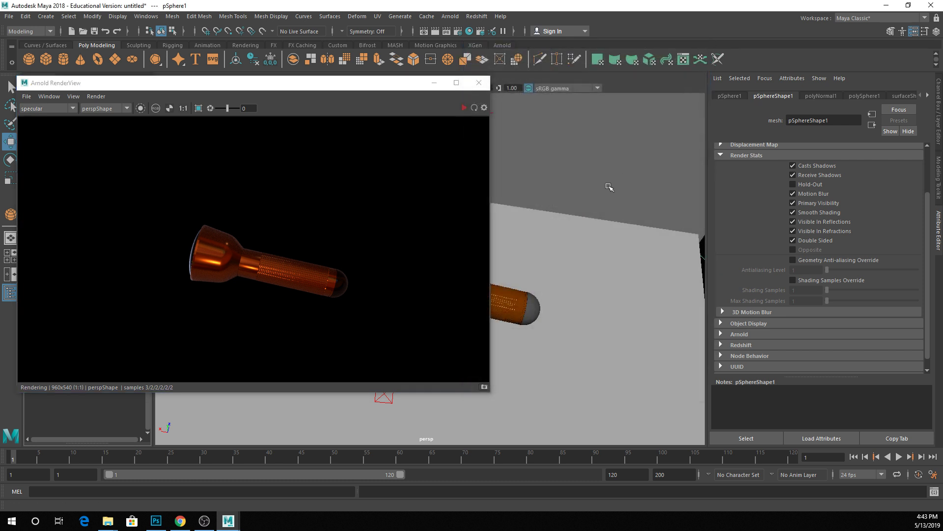
Step: Restart the render and examine the specular AOV close up on the flashlight's textured grip and rounded tail end
left_click_drag(585, 202, 584, 203, "alt")
scroll(560, 209, "up", 6)
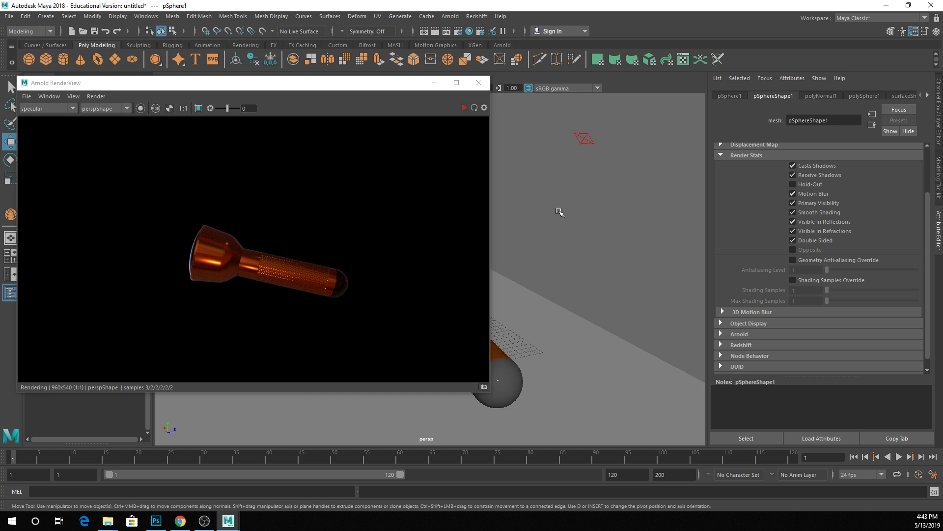
scroll(589, 194, "up", 2)
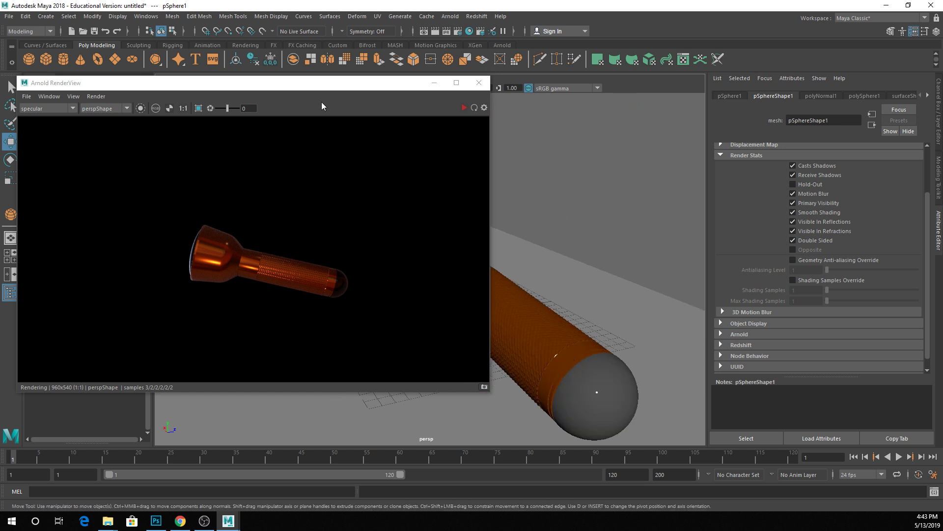
left_click(464, 107)
left_click_drag(596, 205, 584, 198, "alt")
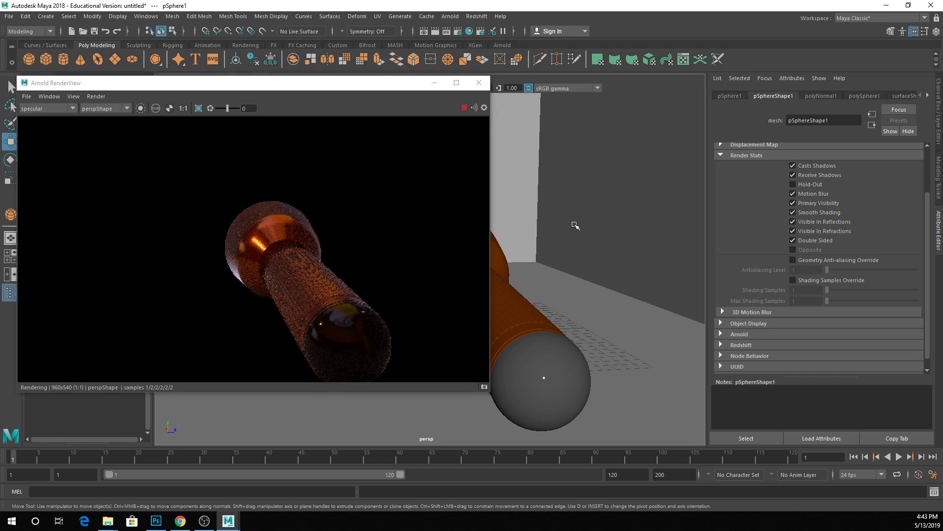
scroll(582, 305, "up", 2)
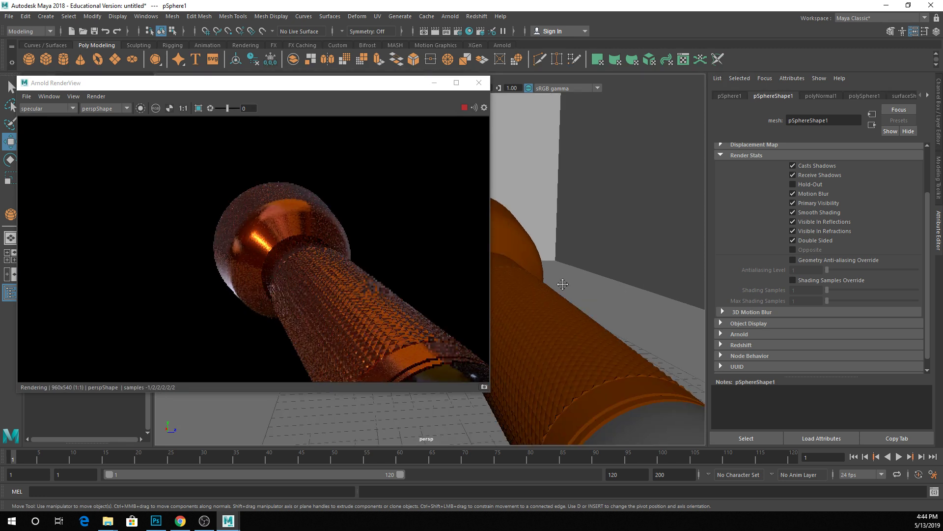
scroll(564, 286, "up", 2)
Step: Switch the close-up render of the flashlight to the Z AOV
left_click(48, 108)
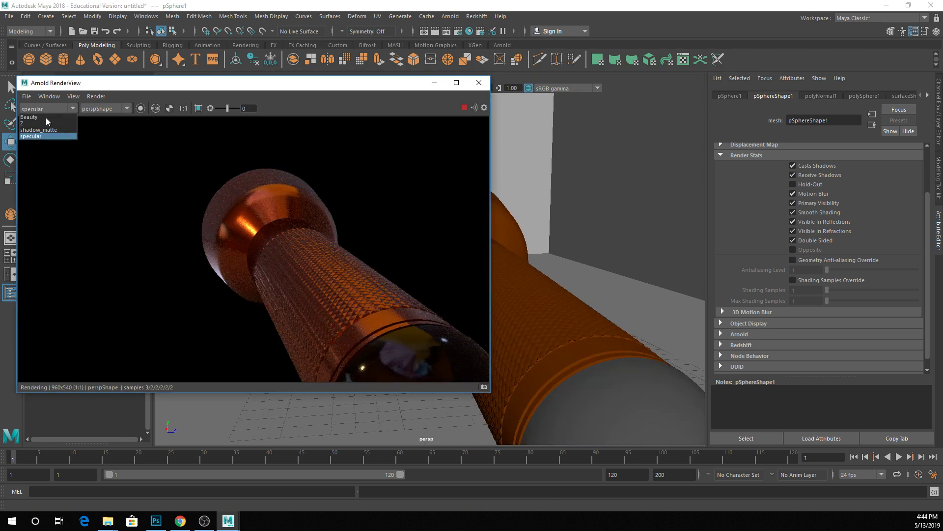
left_click(44, 123)
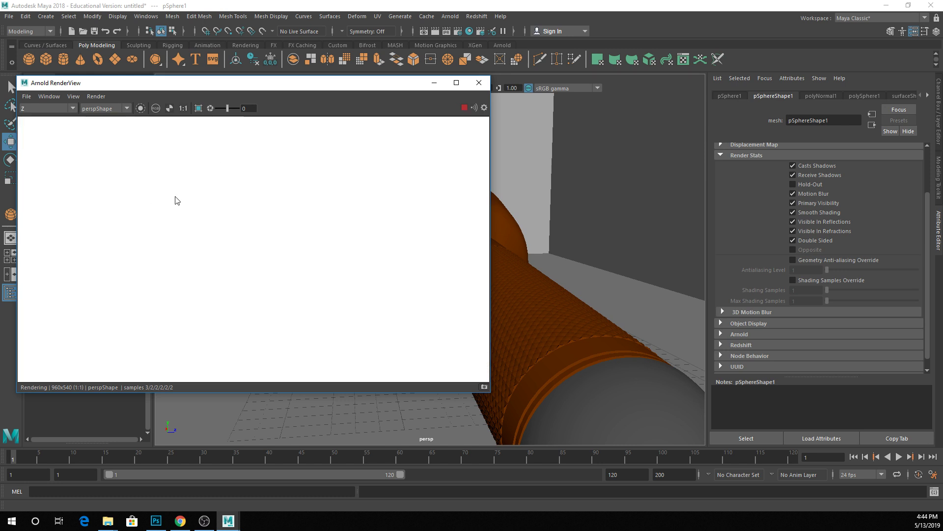
Step: Lower the render view's exposure to -10 to bring out the depth in the Z AOV and close the Arnold RenderView
left_click_drag(227, 111, 211, 111)
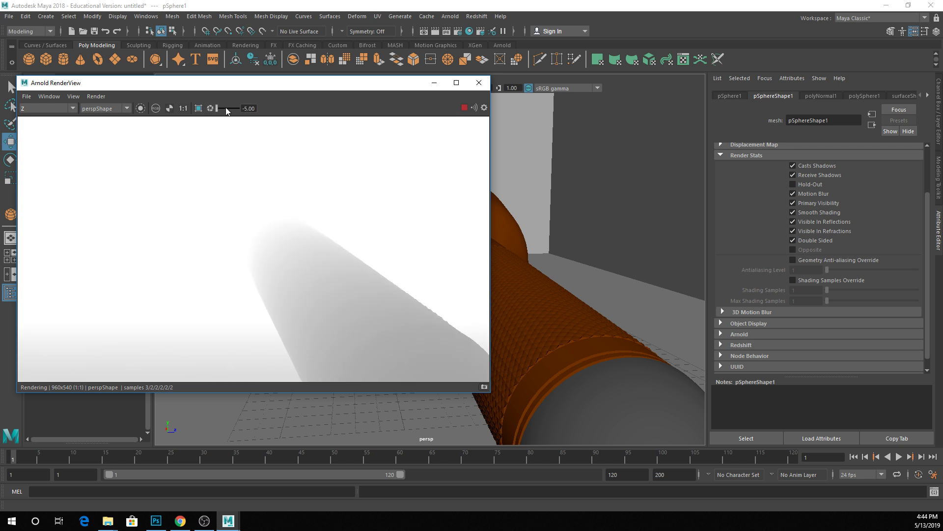
left_click(242, 108)
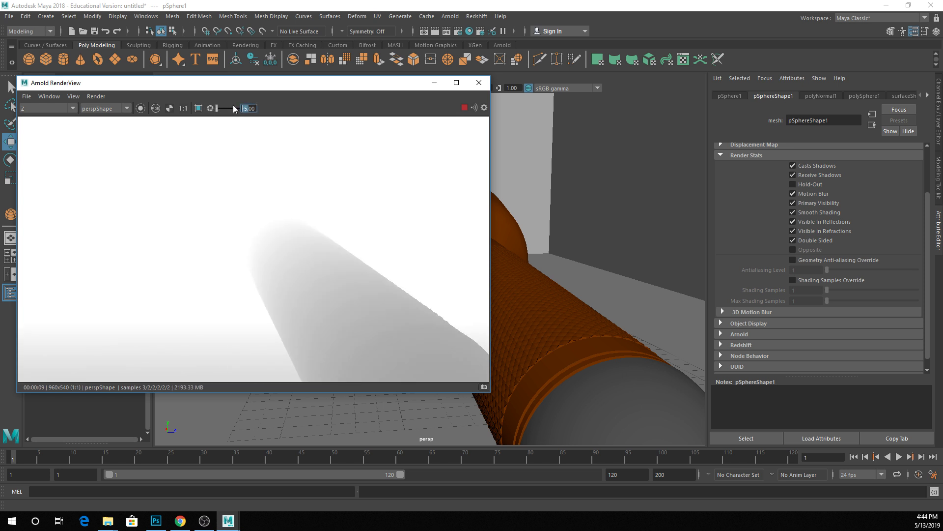
type("-100")
key("BackSpace")
key("BackSpace")
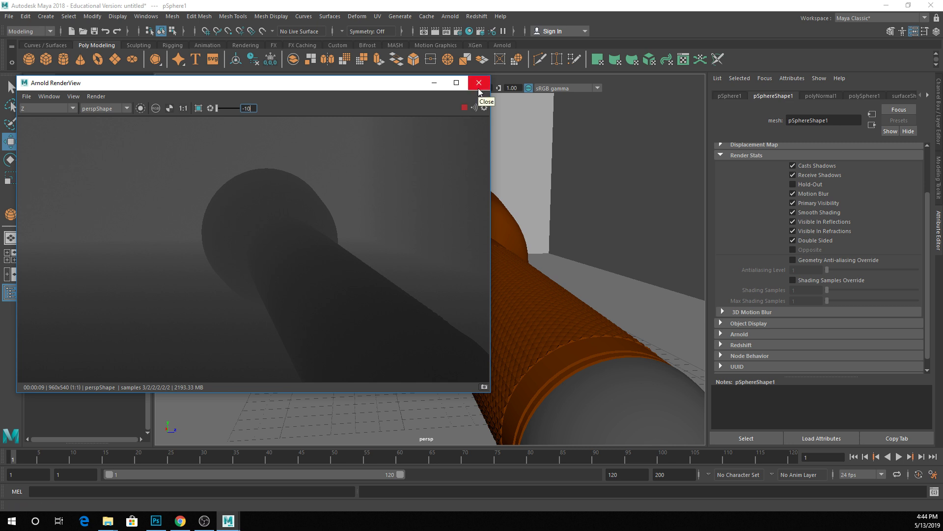
left_click(479, 89)
Step: Reopen the Arnold RenderView, look through its available AOVs and its window, render and view options, and close it
left_click(453, 16)
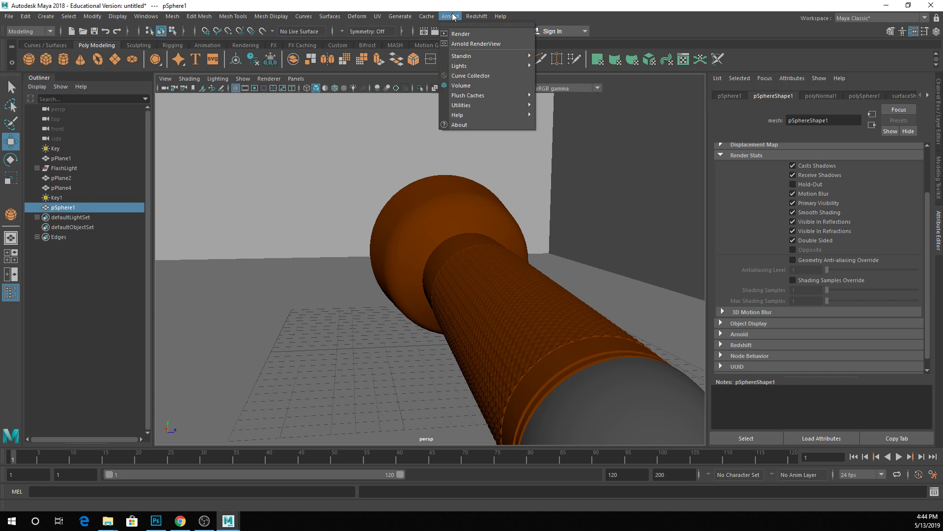
left_click(476, 44)
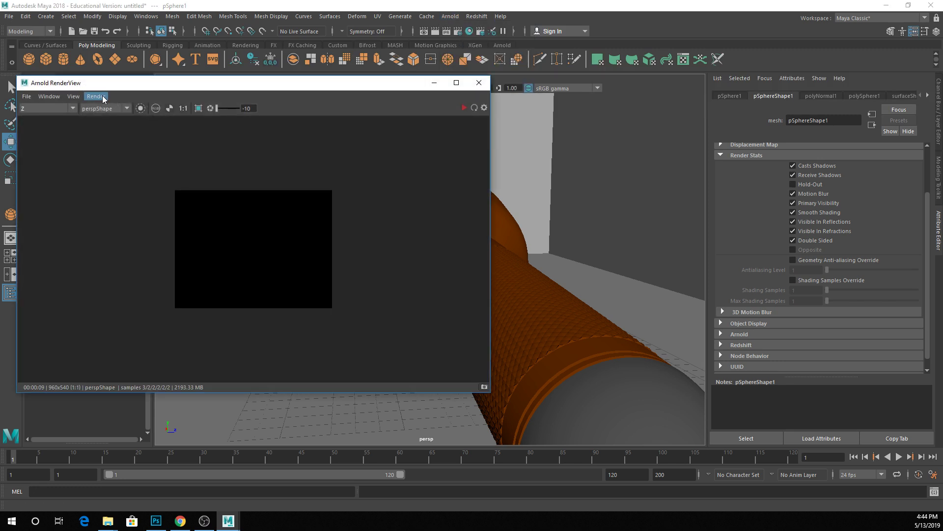
left_click(66, 108)
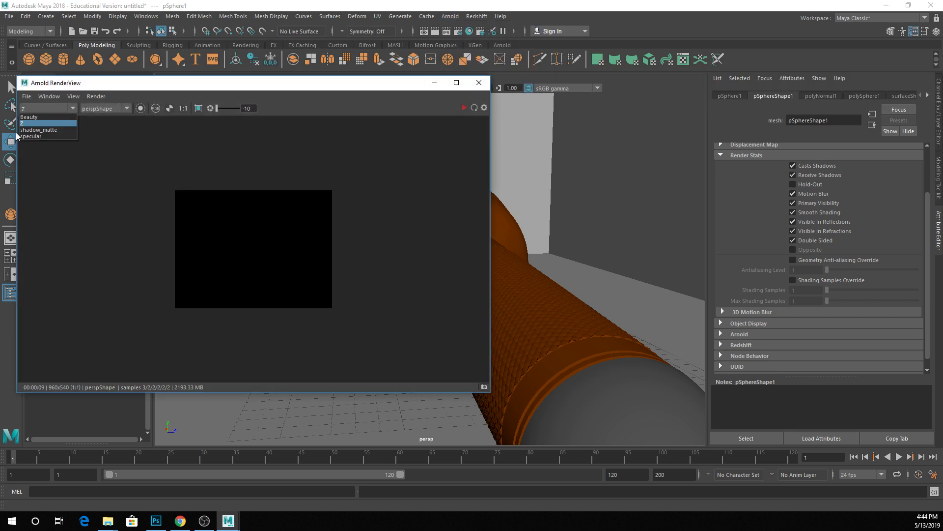
left_click(50, 98)
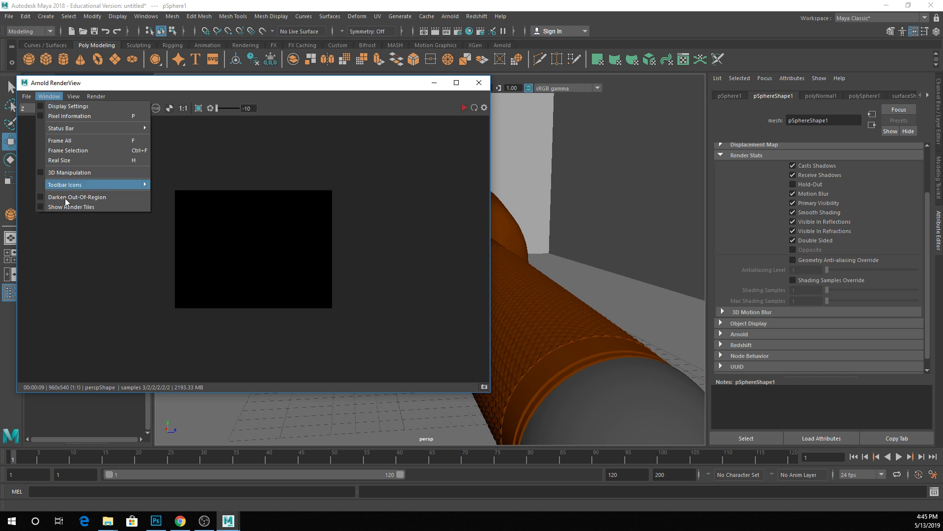
left_click(93, 96)
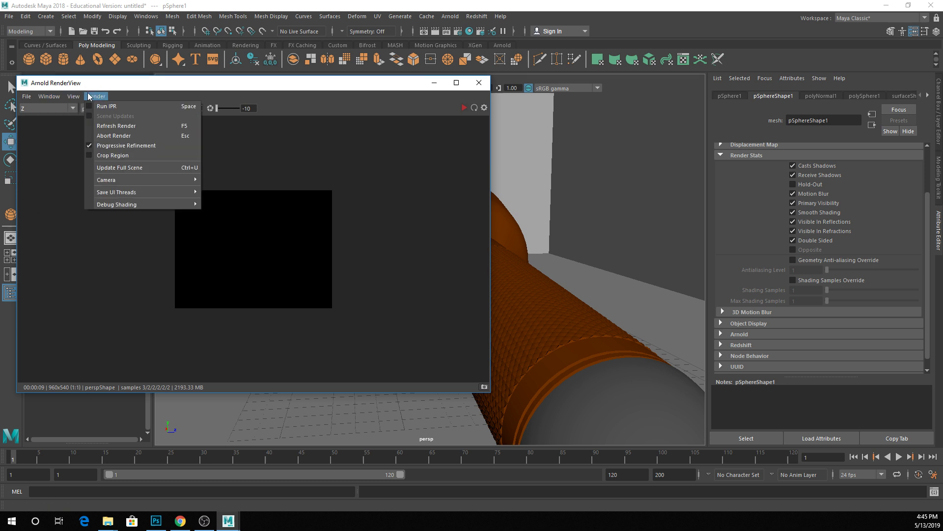
mouse_move(75, 96)
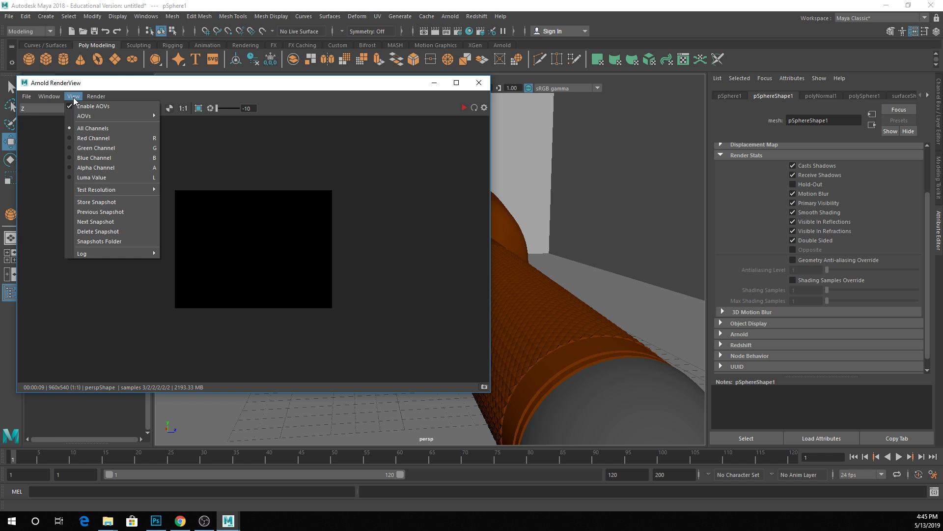
mouse_move(86, 118)
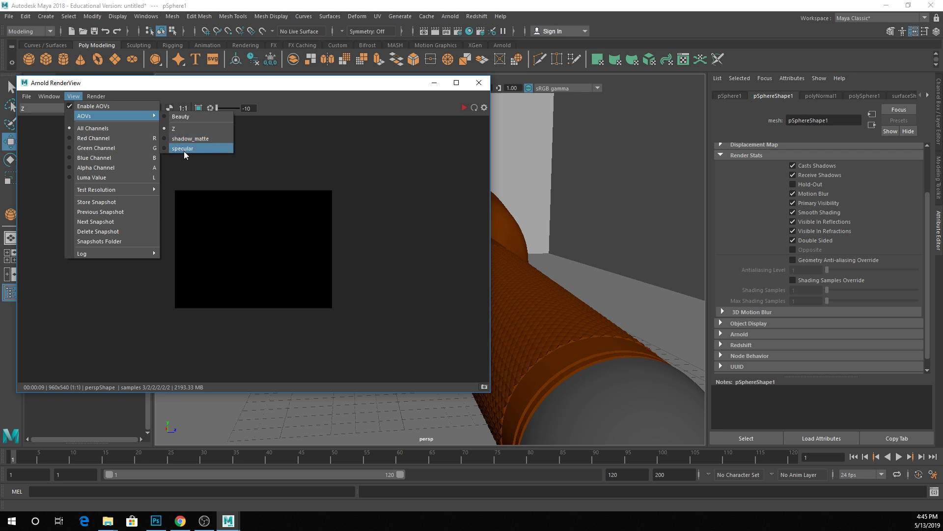
left_click(344, 164)
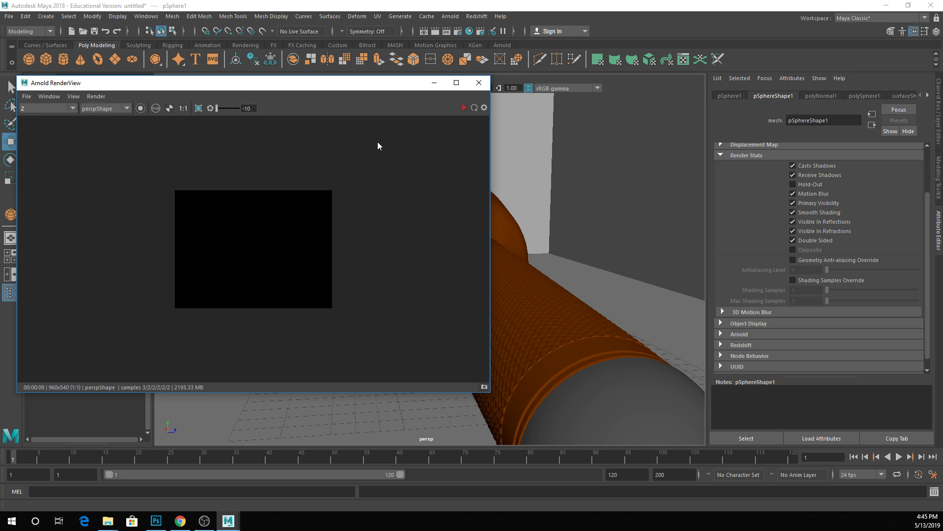
left_click(479, 83)
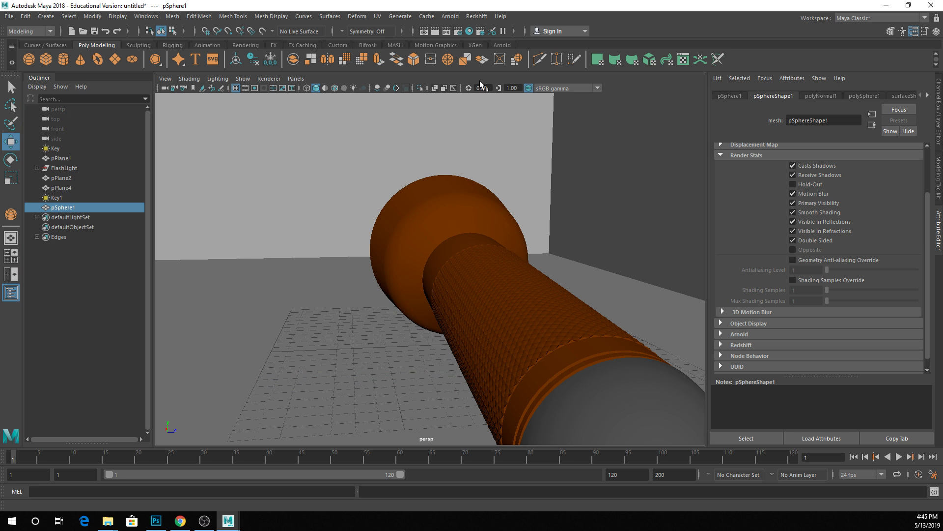